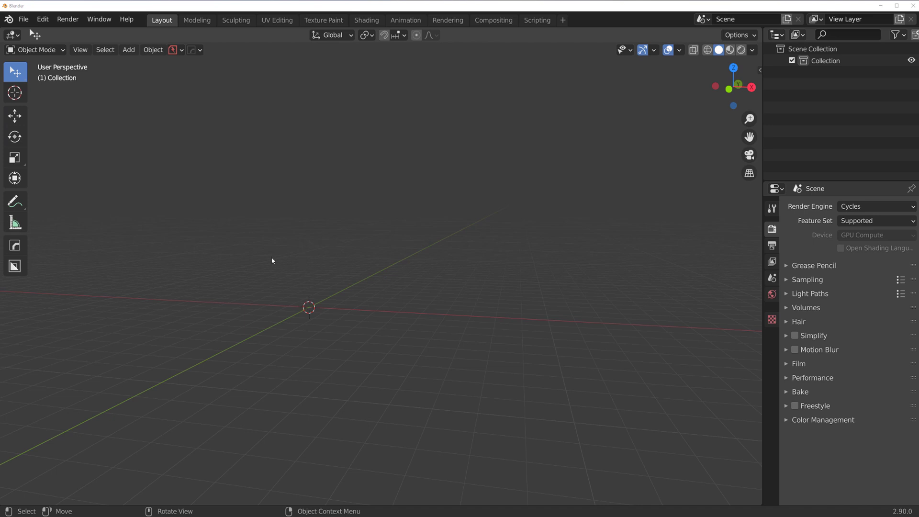
Open Preferences on the Add-ons page and enlarge the window
{"action": "left_click", "coordinate": [42, 20]}
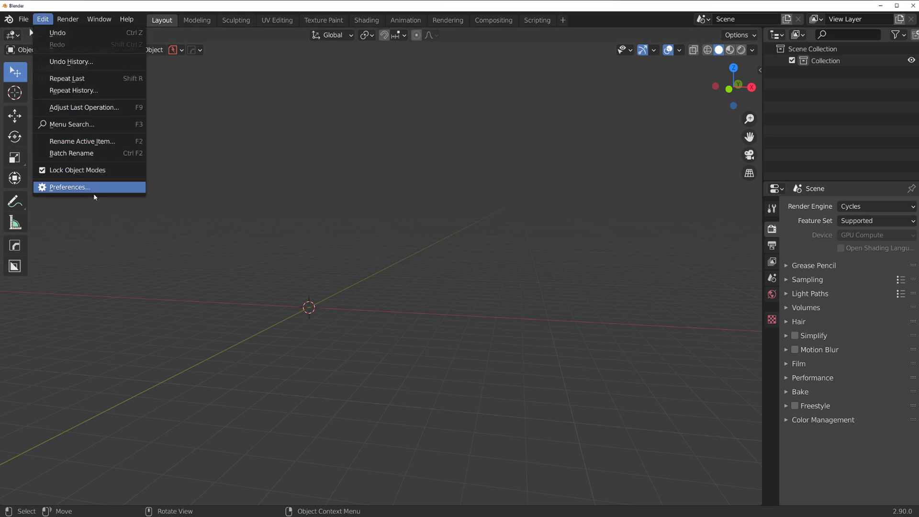
{"action": "left_click", "coordinate": [92, 189]}
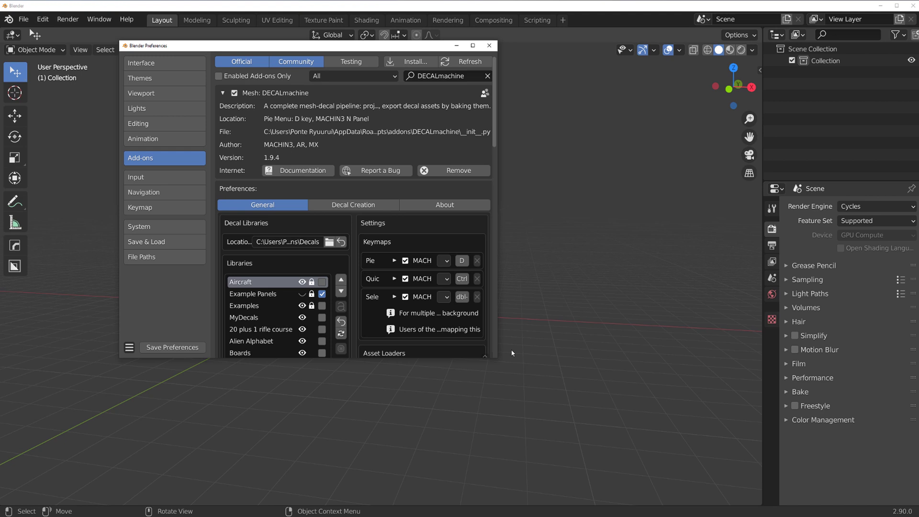
{"action": "left_click_drag", "start_coordinate": [494, 359], "coordinate": [700, 458]}
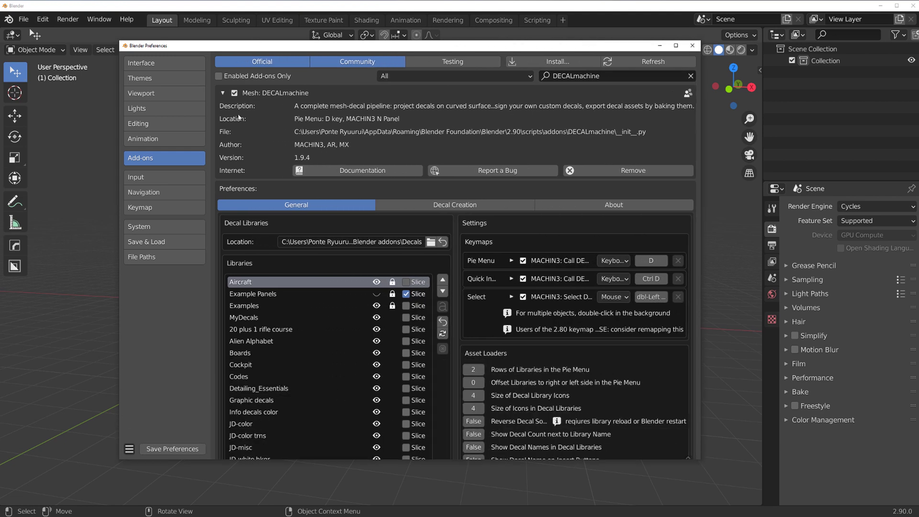
Switch off the DECALmachine 1.9.4 add-on and save the preferences
{"action": "left_click", "coordinate": [222, 93]}
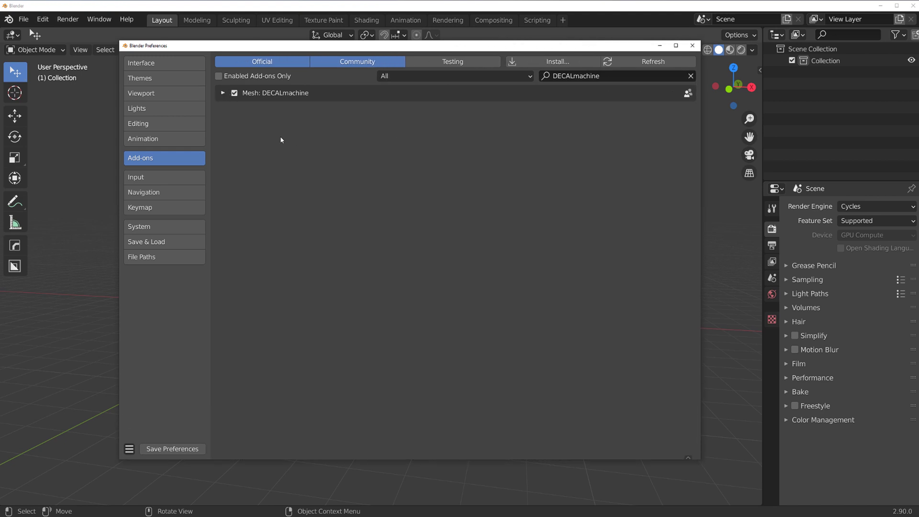
{"action": "left_click", "coordinate": [223, 93]}
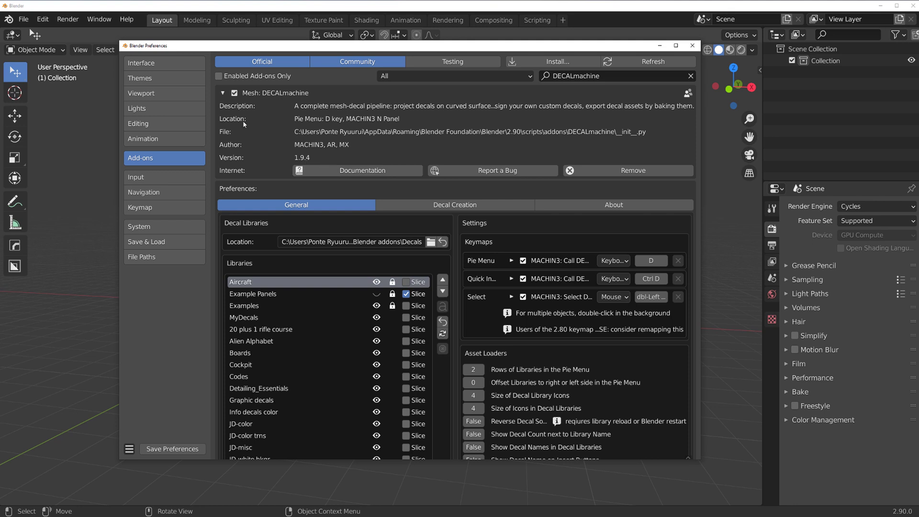
{"action": "left_click", "coordinate": [224, 92]}
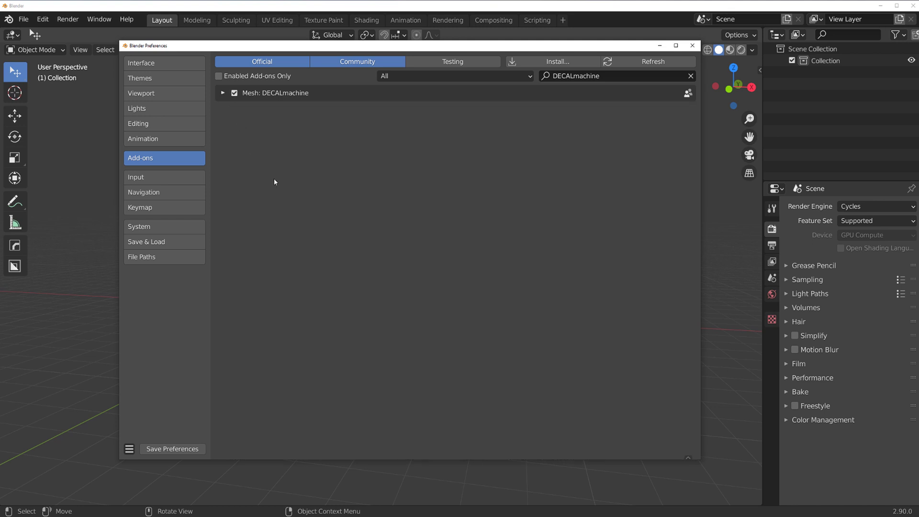
{"action": "left_click", "coordinate": [235, 93]}
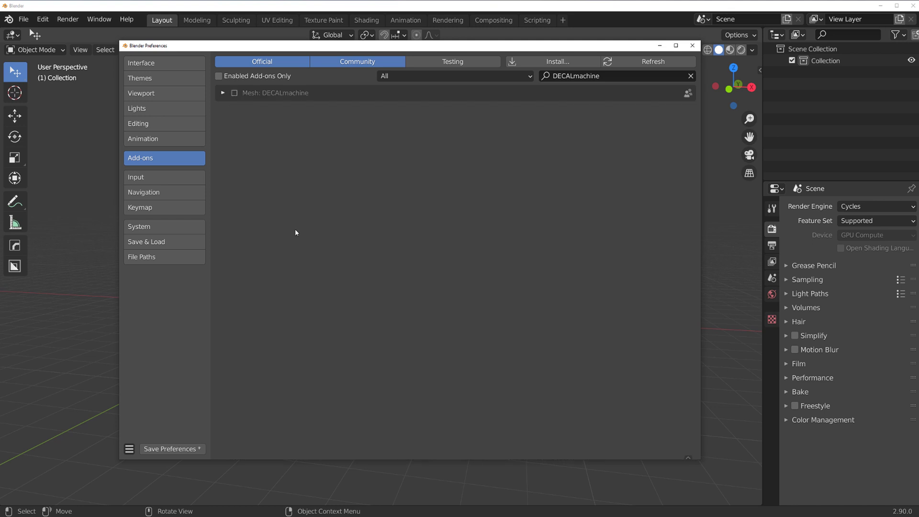
{"action": "left_click", "coordinate": [165, 450]}
{"action": "left_click", "coordinate": [692, 45]}
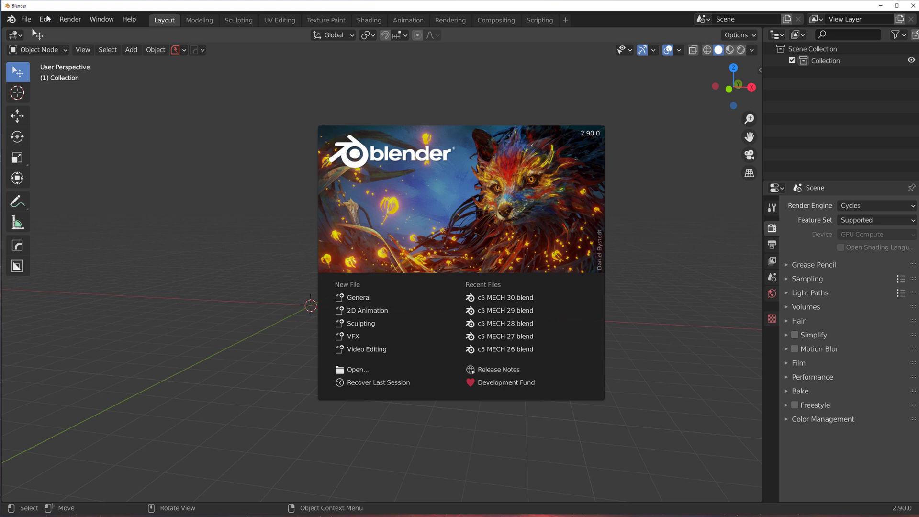
Dismiss the splash and filter the Add-ons list by 'dec'
{"action": "left_click", "coordinate": [47, 19]}
{"action": "left_click", "coordinate": [46, 19]}
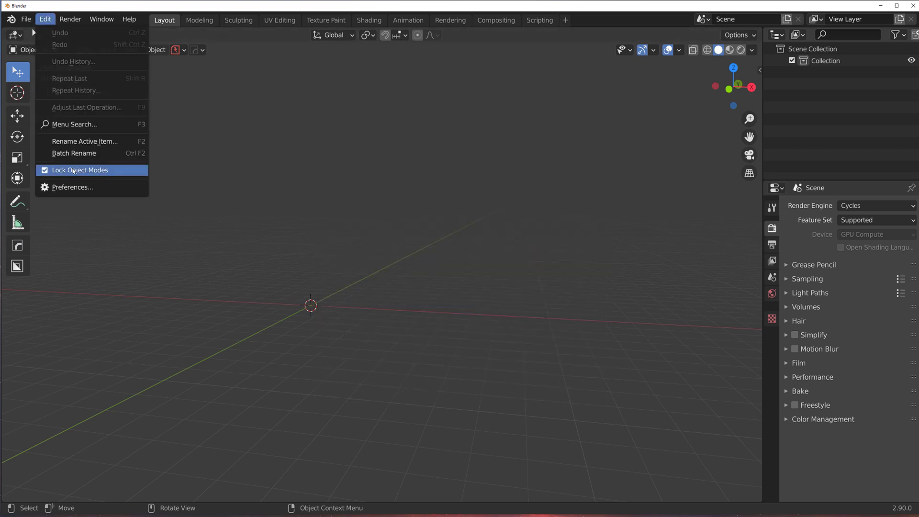
{"action": "left_click", "coordinate": [72, 187]}
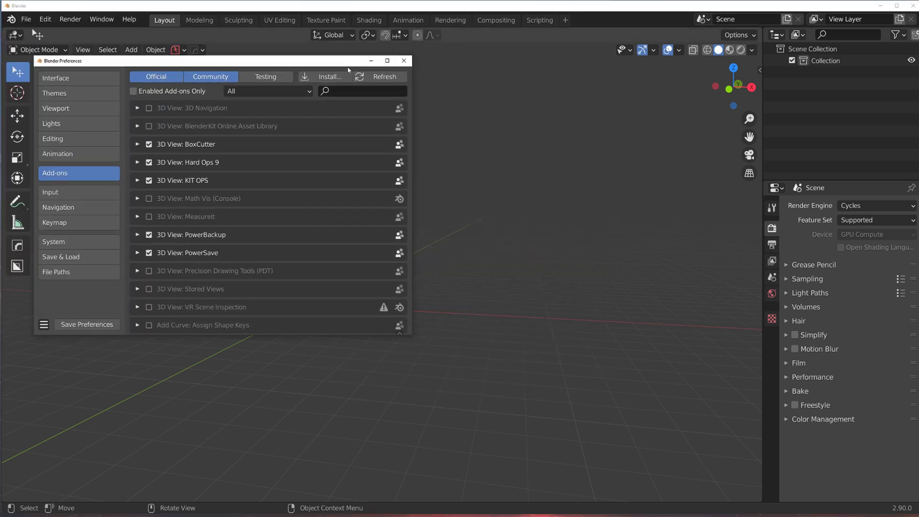
{"action": "left_click", "coordinate": [365, 94]}
{"action": "type", "text": "de"}
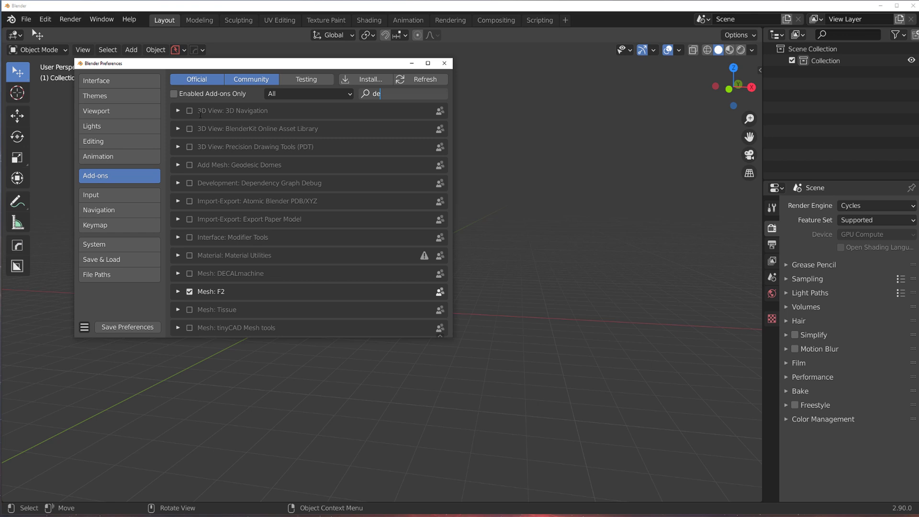
{"action": "type", "text": "c"}
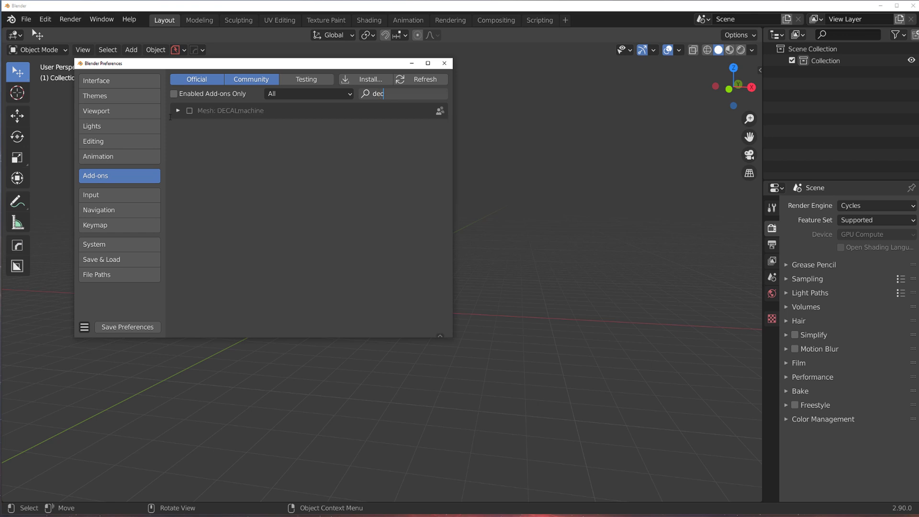
{"action": "key", "text": "Return"}
Remove the DECALmachine add-on and save the preferences
{"action": "left_click", "coordinate": [178, 111]}
{"action": "left_click", "coordinate": [409, 188]}
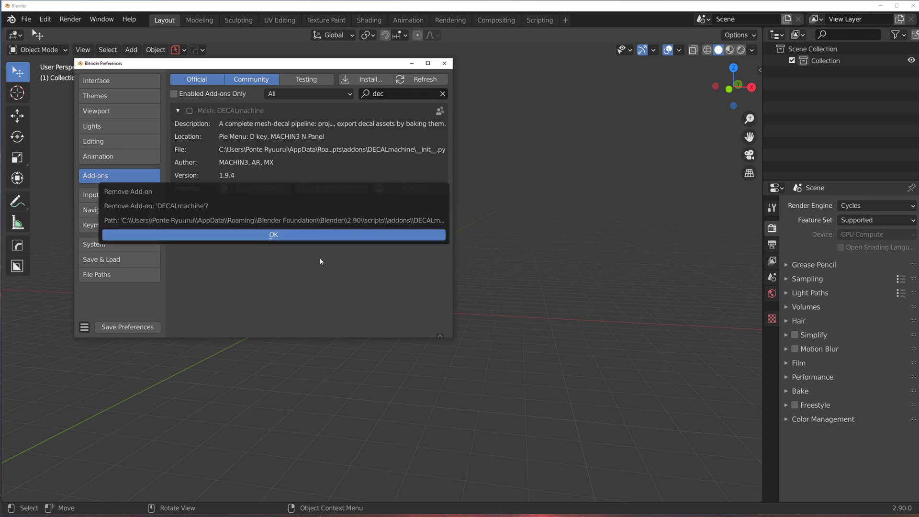
{"action": "left_click", "coordinate": [301, 236]}
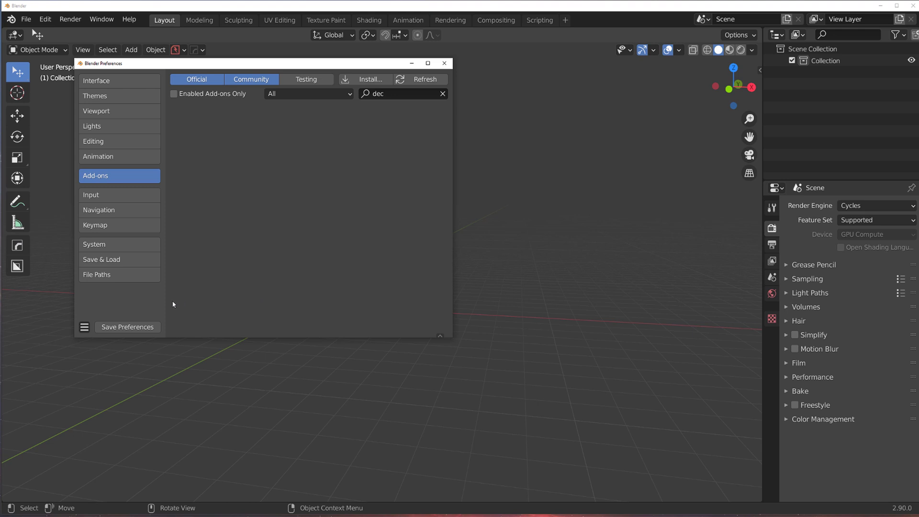
{"action": "left_click", "coordinate": [128, 327]}
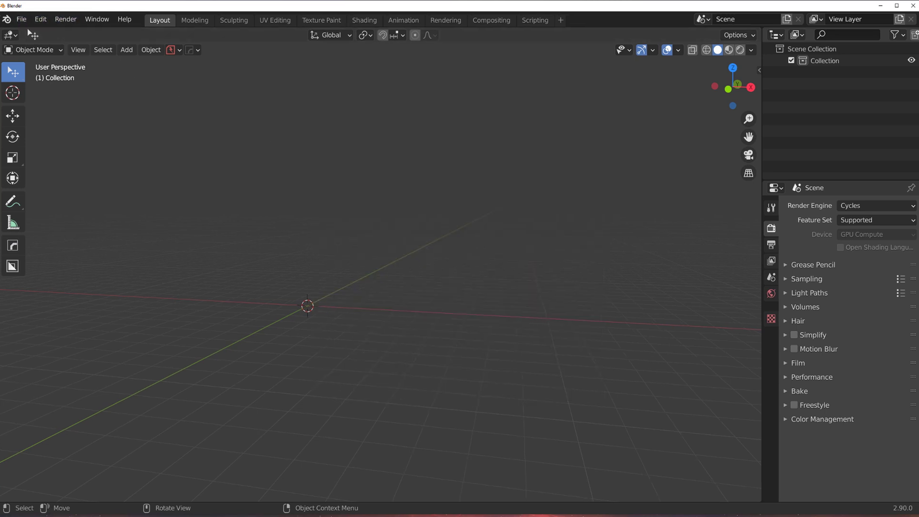
Install DECALmachine_2.0.0-rc.11.zip from Desktop > Blender > Blender addons
{"action": "left_click", "coordinate": [41, 19]}
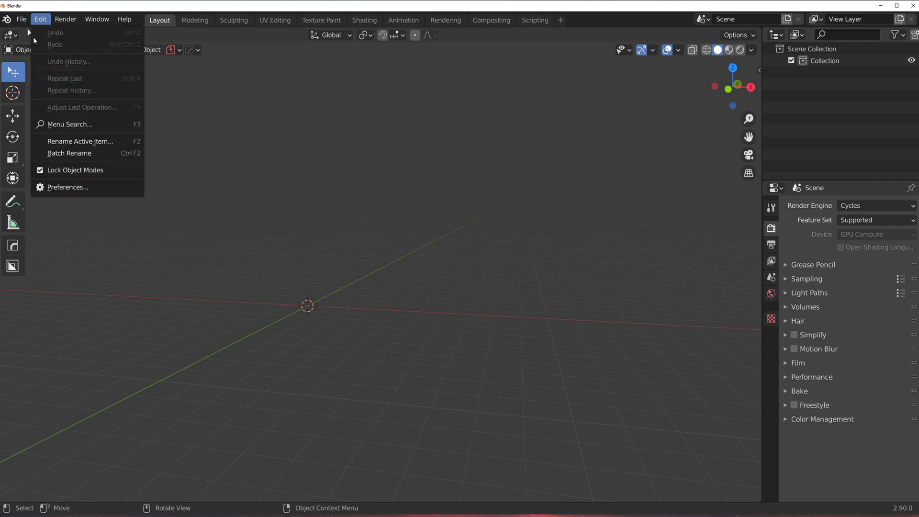
{"action": "left_click", "coordinate": [94, 187]}
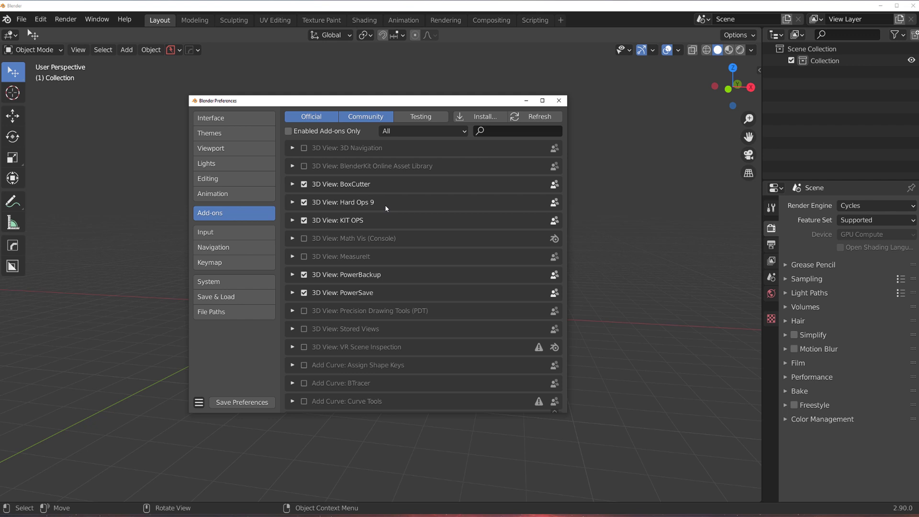
{"action": "left_click", "coordinate": [481, 117]}
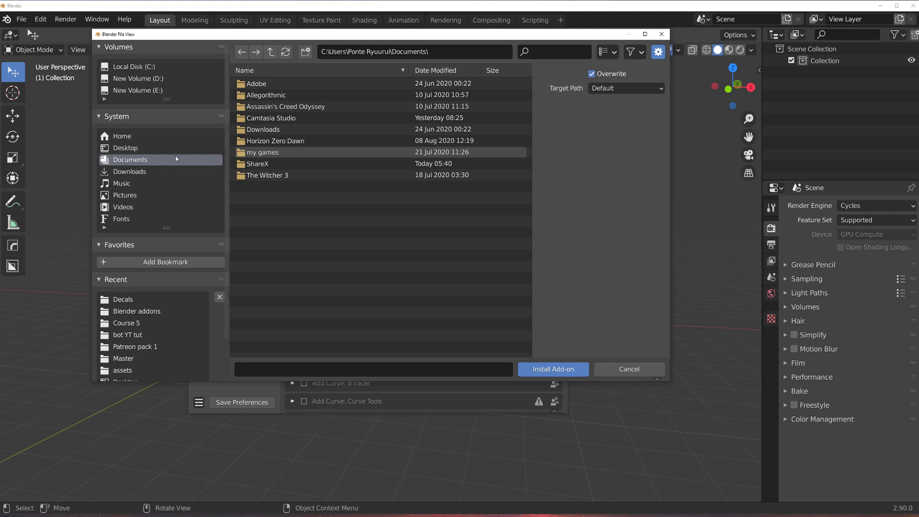
{"action": "left_click", "coordinate": [167, 145]}
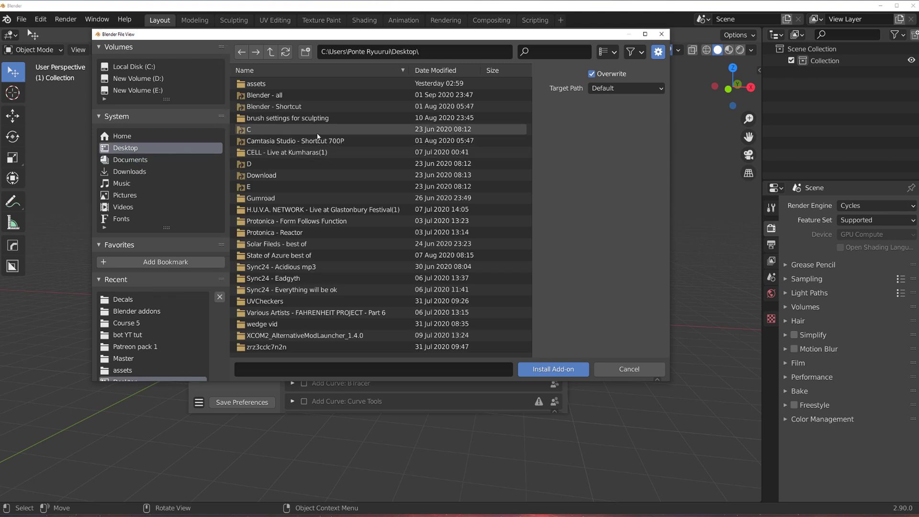
{"action": "double_click", "coordinate": [295, 108]}
{"action": "double_click", "coordinate": [296, 107]}
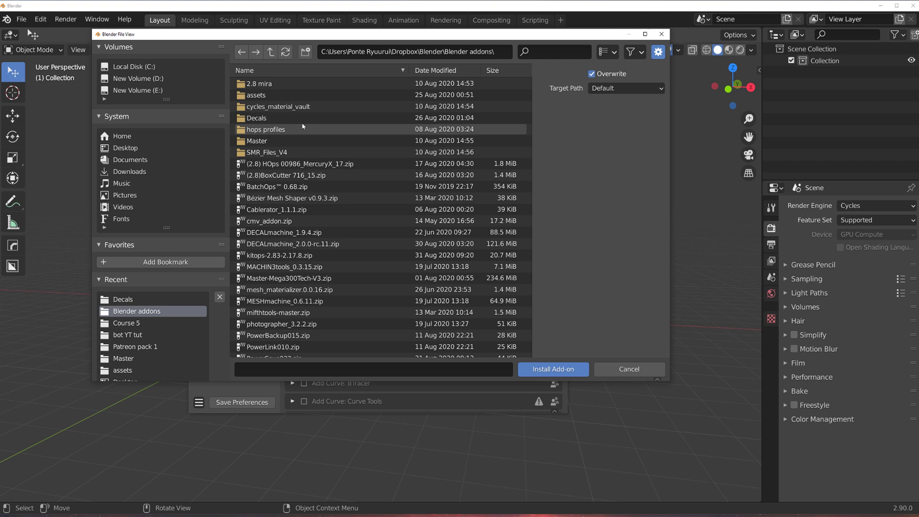
{"action": "left_click", "coordinate": [287, 243]}
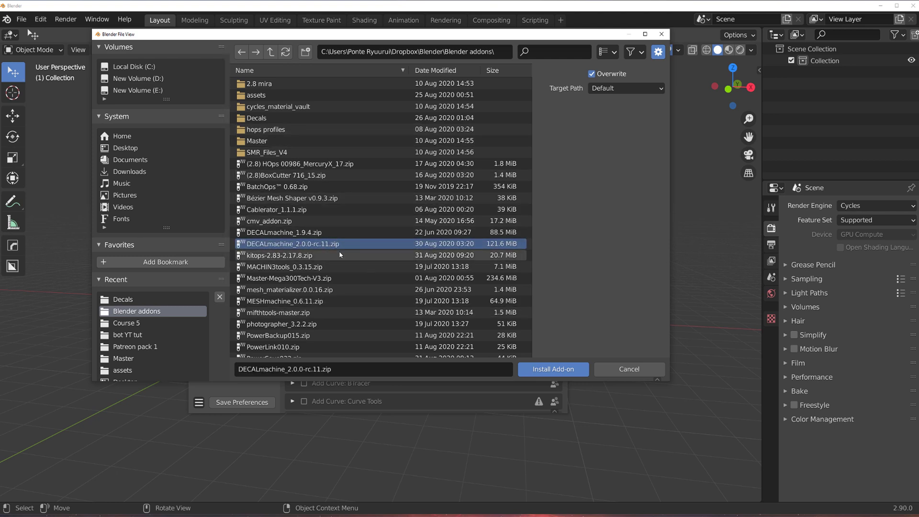
{"action": "left_click", "coordinate": [563, 370]}
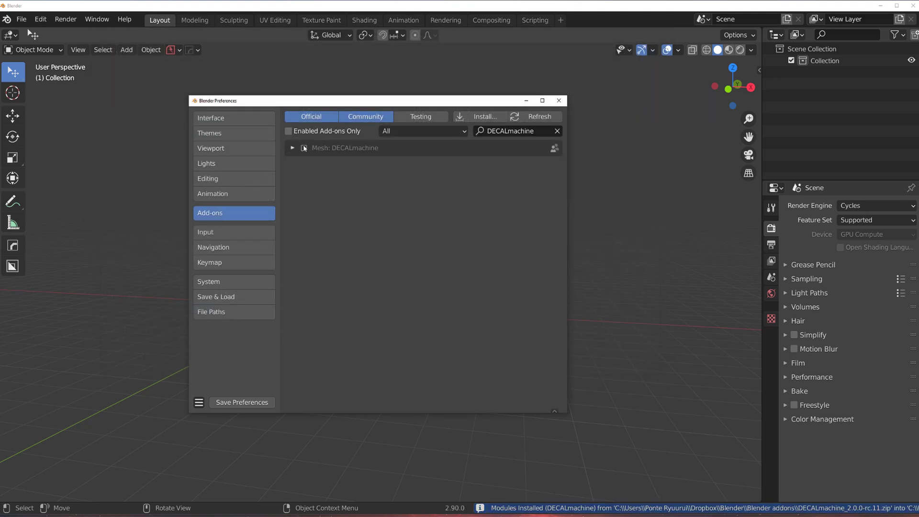
Enable DECALmachine 2.0 and preview its decal library thumbnails in the D pie menu
{"action": "left_click", "coordinate": [245, 407]}
{"action": "left_click", "coordinate": [559, 101]}
{"action": "key", "text": "d"}
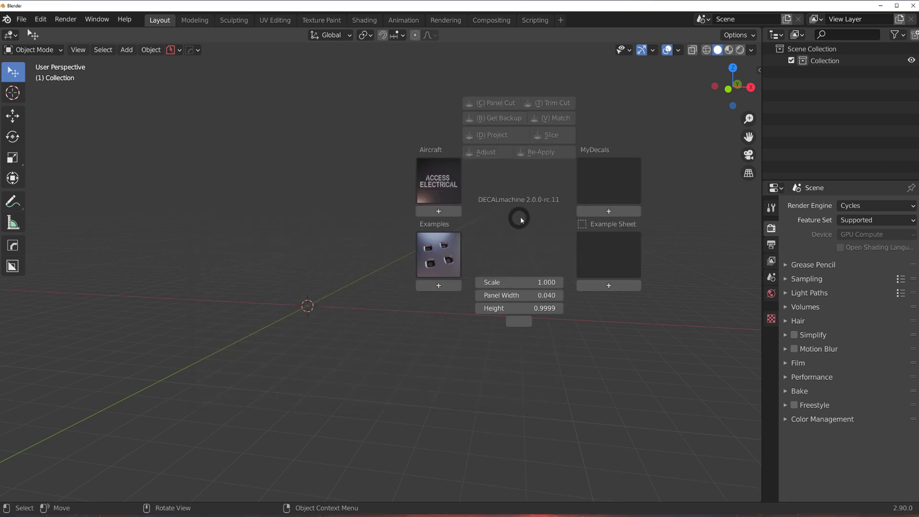
{"action": "key", "text": "Escape"}
{"action": "key", "text": "d"}
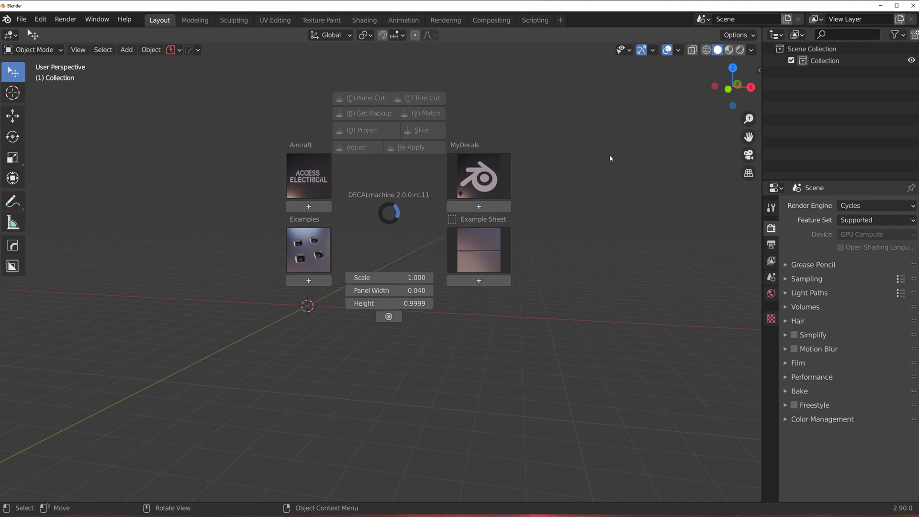
{"action": "left_click", "coordinate": [575, 168]}
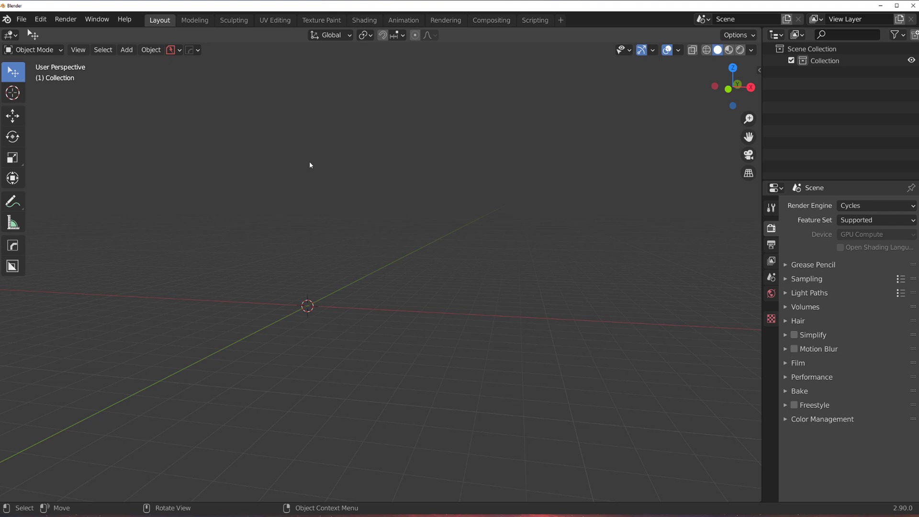
Reopen Preferences, expand the DECALmachine 2.0.0-rc.11 entry and enlarge the window
{"action": "left_click", "coordinate": [40, 19]}
{"action": "left_click", "coordinate": [72, 187]}
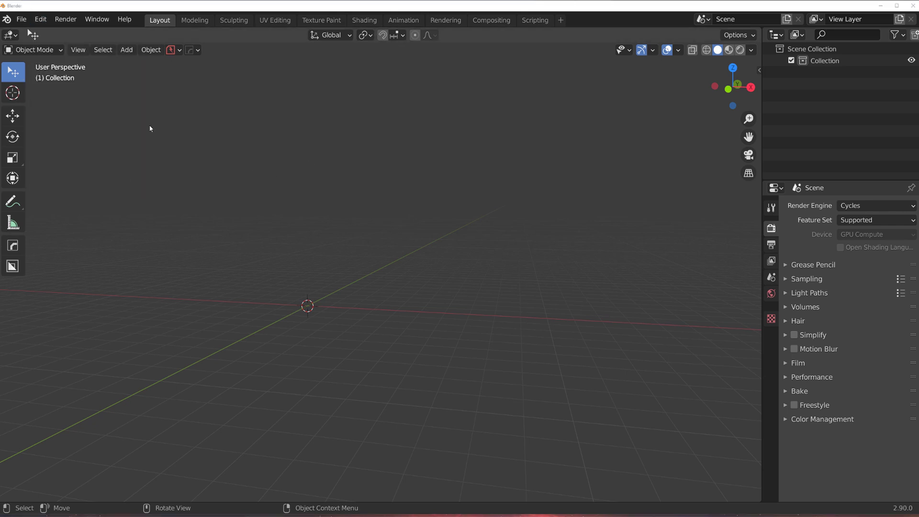
{"action": "mouse_move", "coordinate": [166, 6]}
{"action": "left_mouse_down"}
{"action": "mouse_move", "coordinate": [166, 42]}
{"action": "mouse_move", "coordinate": [166, 10]}
{"action": "left_mouse_up"}
{"action": "left_click_drag", "start_coordinate": [263, 10], "coordinate": [593, 112]}
{"action": "left_click", "coordinate": [363, 159]}
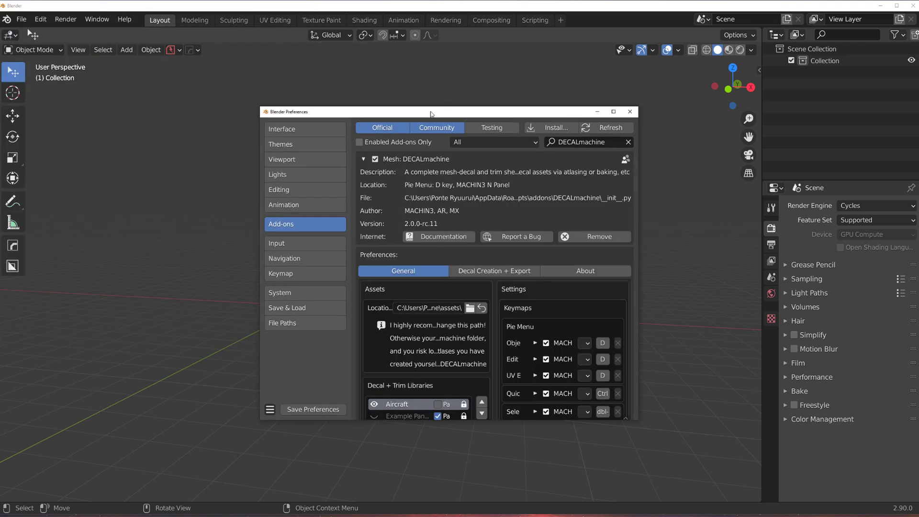
{"action": "left_click_drag", "start_coordinate": [409, 111], "coordinate": [257, 45]}
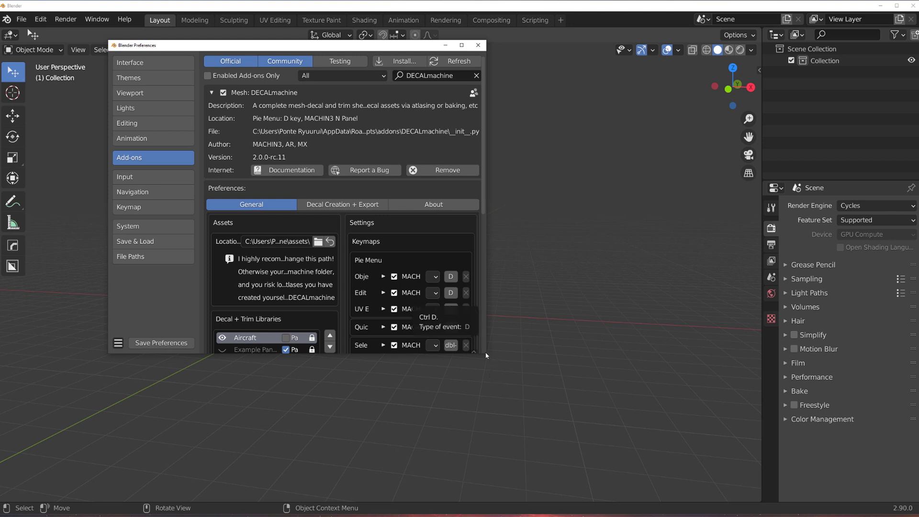
{"action": "left_click_drag", "start_coordinate": [486, 353], "coordinate": [749, 450]}
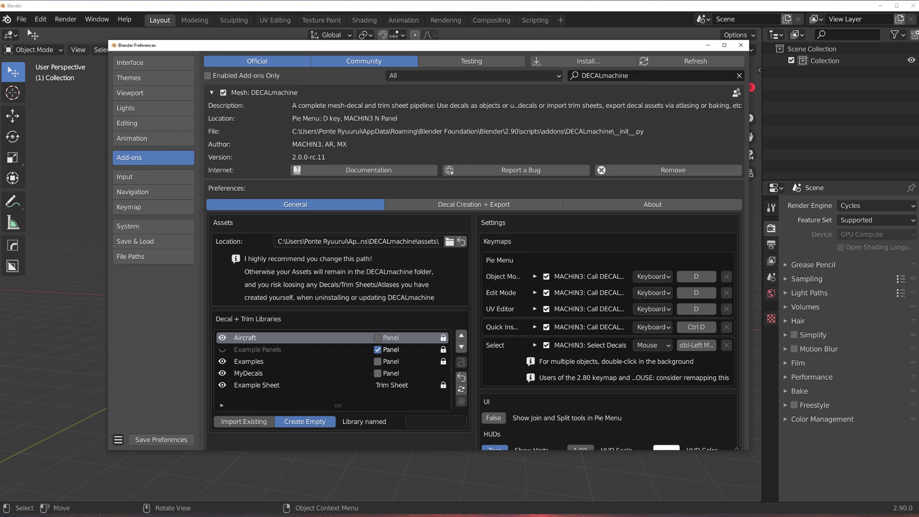
In Explorer, open 2.90\scripts\addons\DECALmachine\assets\Decals, then go back up to assets
{"action": "key", "text": "alt+Tab"}
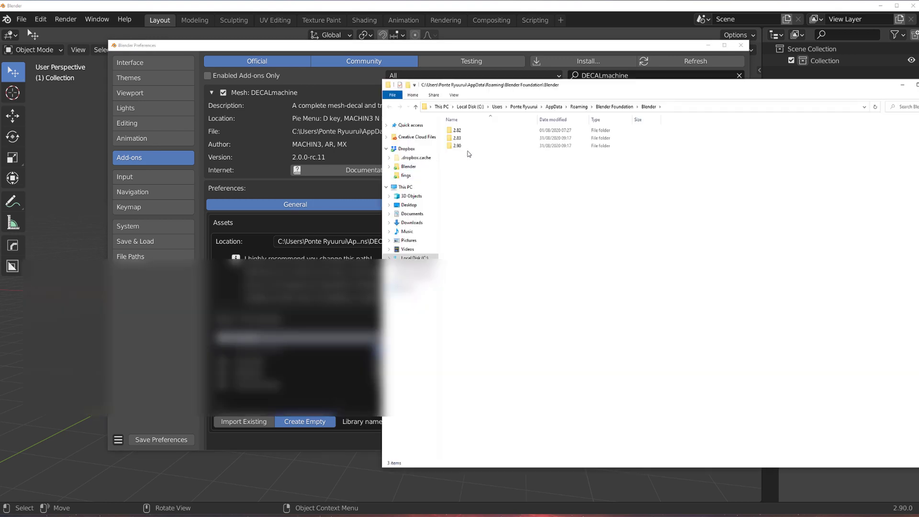
{"action": "double_click", "coordinate": [467, 146]}
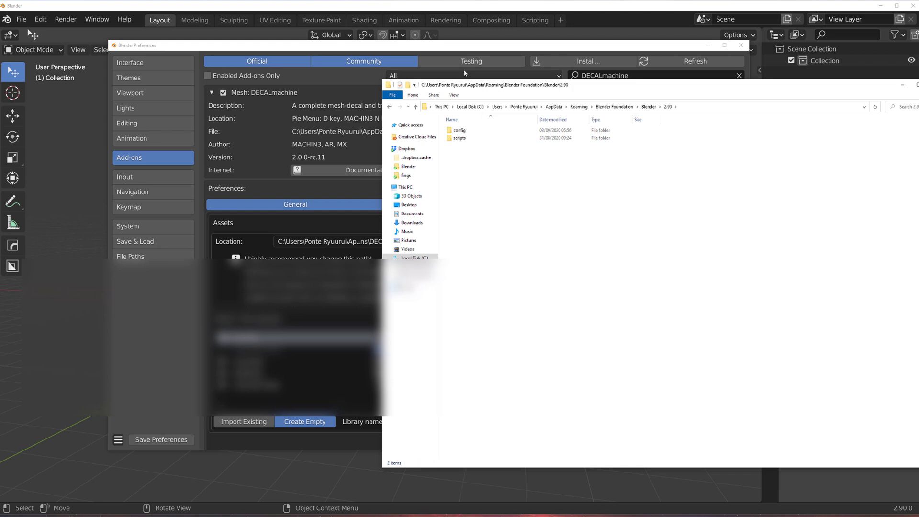
{"action": "left_click_drag", "start_coordinate": [476, 84], "coordinate": [329, 78]}
{"action": "double_click", "coordinate": [315, 131]}
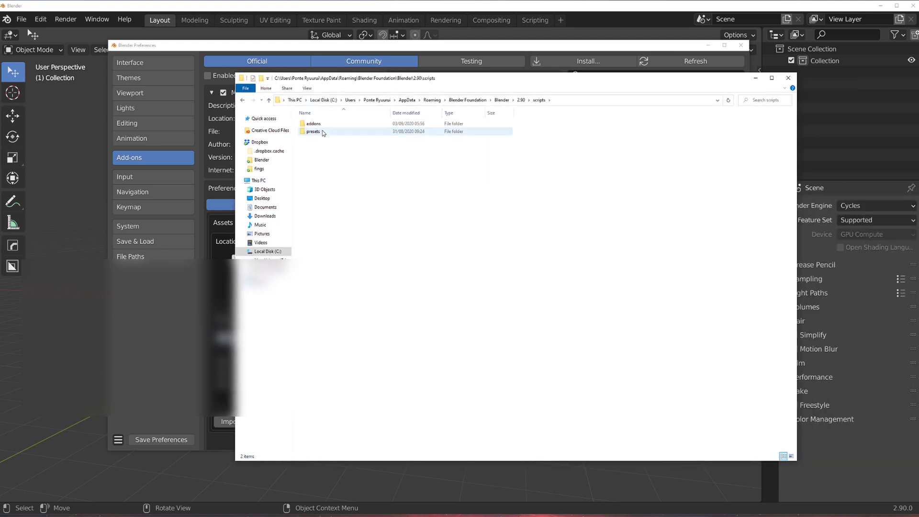
{"action": "double_click", "coordinate": [313, 123]}
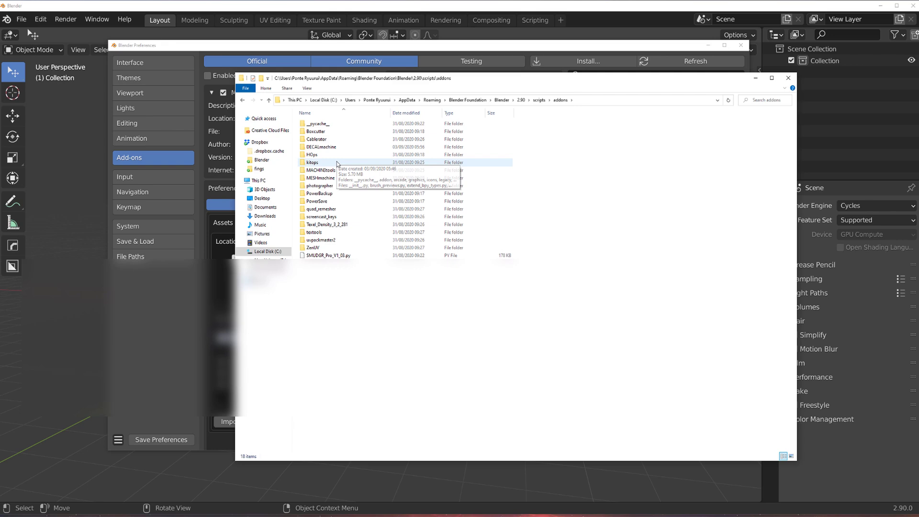
{"action": "double_click", "coordinate": [341, 147]}
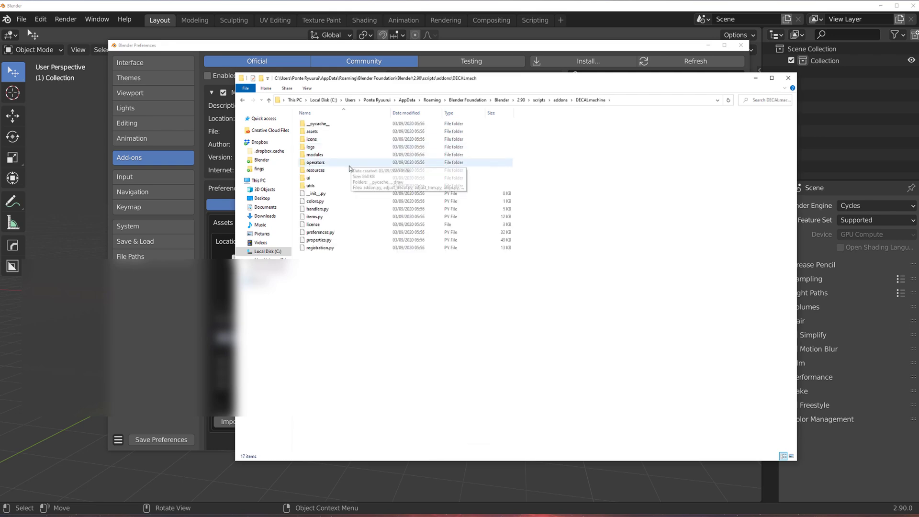
{"action": "left_click", "coordinate": [334, 132]}
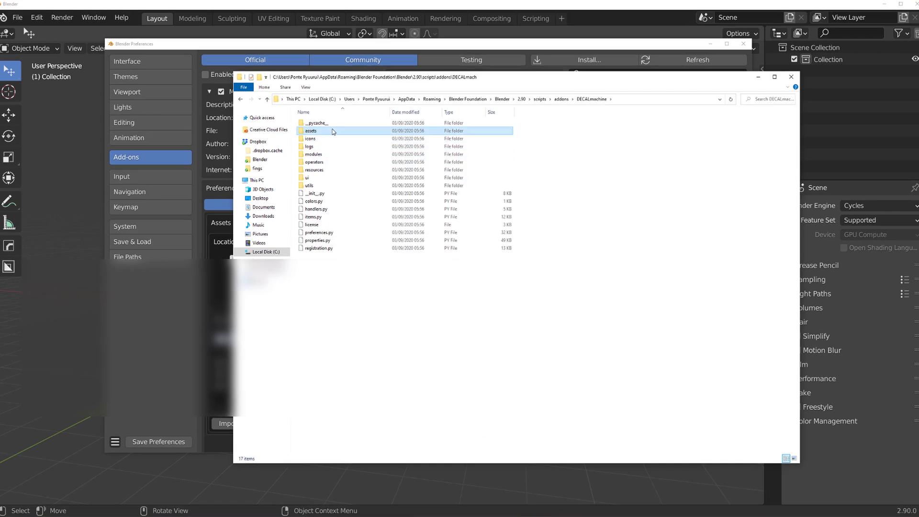
{"action": "double_click", "coordinate": [333, 131]}
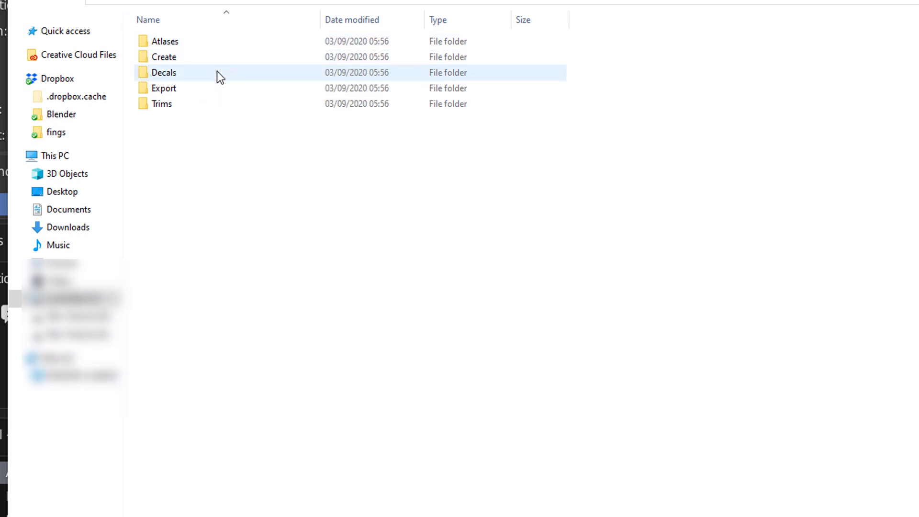
{"action": "double_click", "coordinate": [186, 72]}
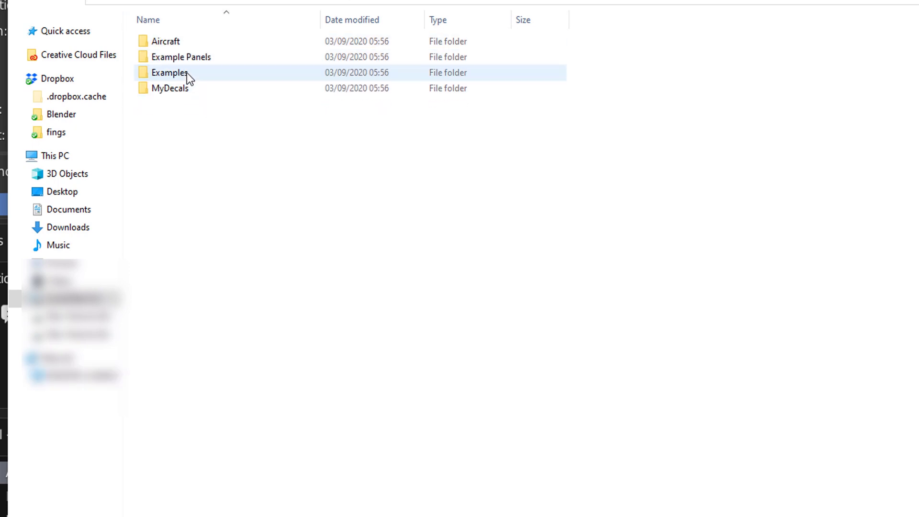
{"action": "left_click", "coordinate": [27, 1]}
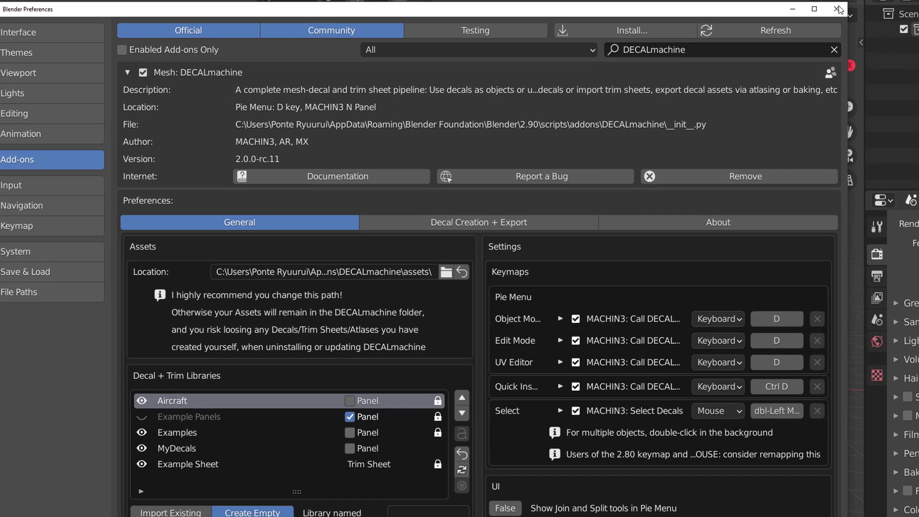
Open the N sidebar, collapse DECALmachine Help, keeping the Create panel and Bake Emission on
{"action": "left_click", "coordinate": [837, 9]}
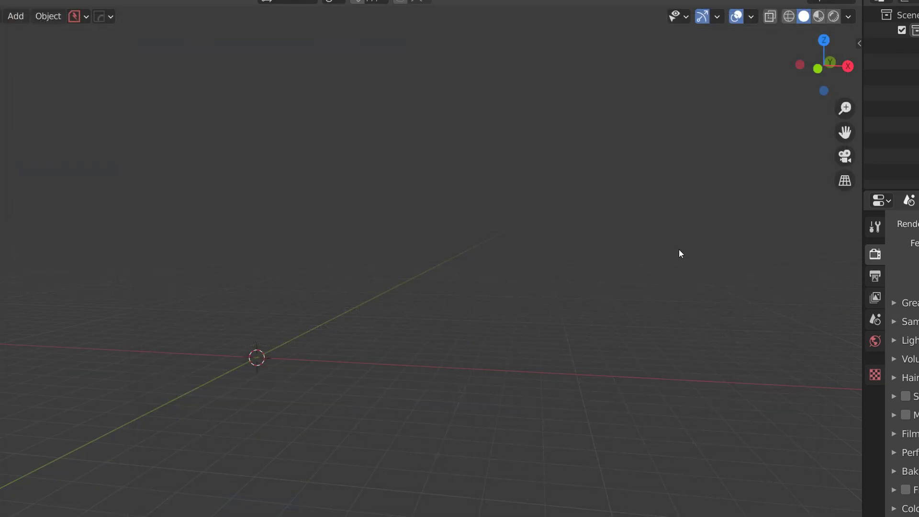
{"action": "key", "text": "n"}
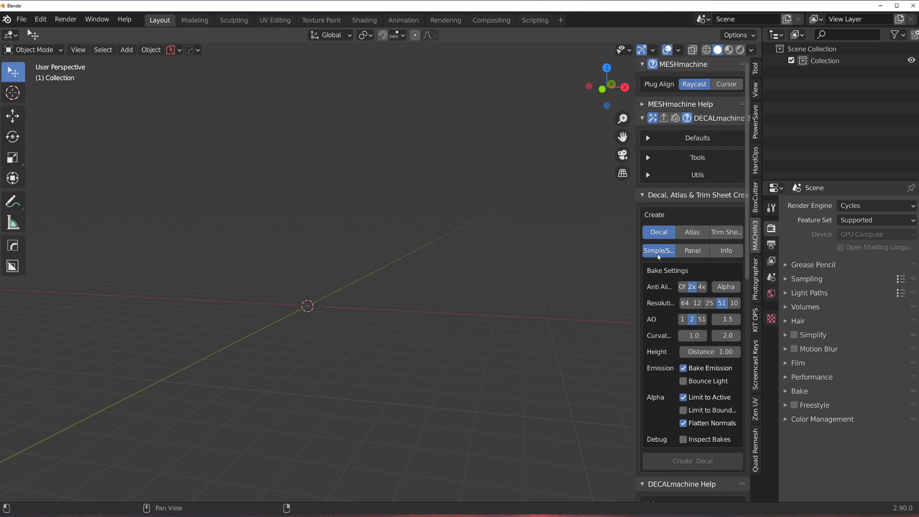
{"action": "left_click", "coordinate": [652, 117]}
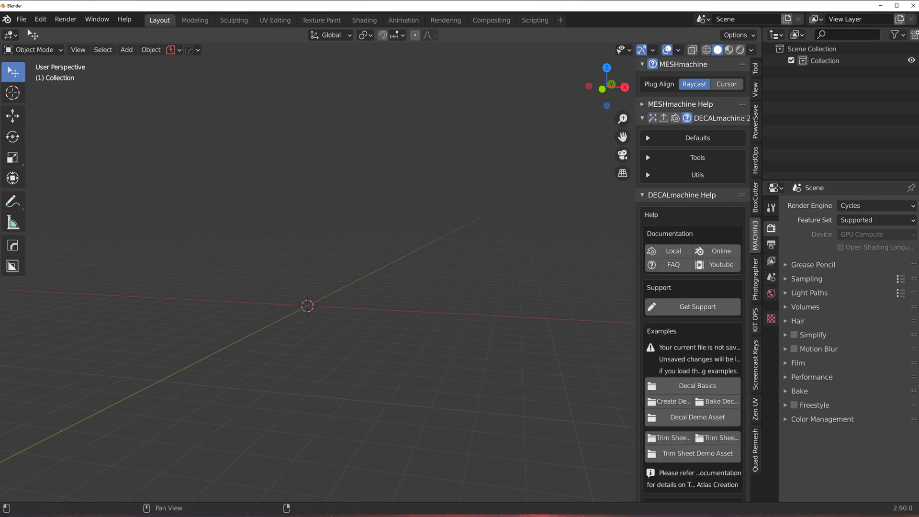
{"action": "left_click", "coordinate": [644, 195]}
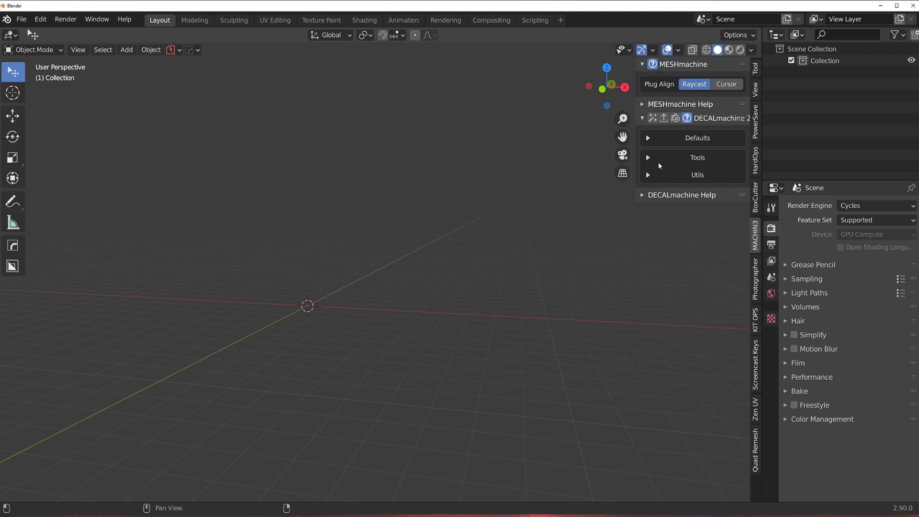
{"action": "left_click", "coordinate": [650, 119]}
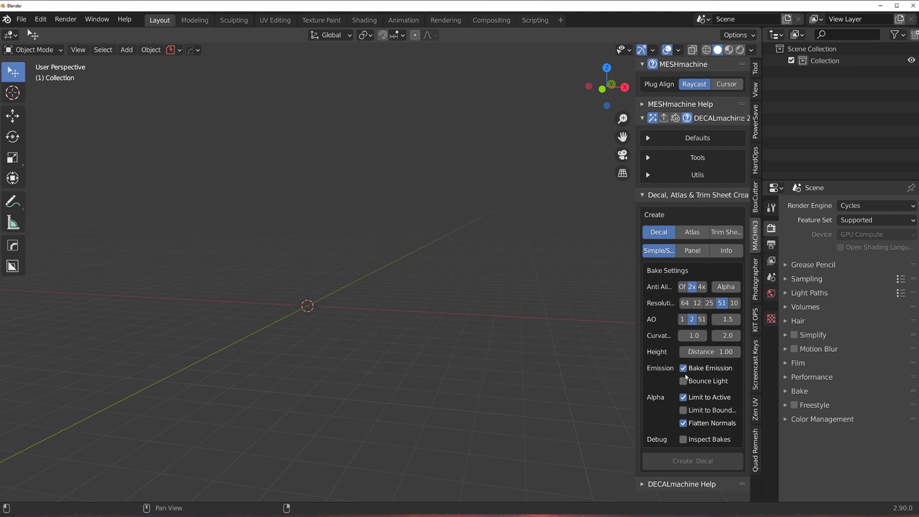
{"action": "left_click", "coordinate": [684, 367]}
{"action": "left_click", "coordinate": [683, 368]}
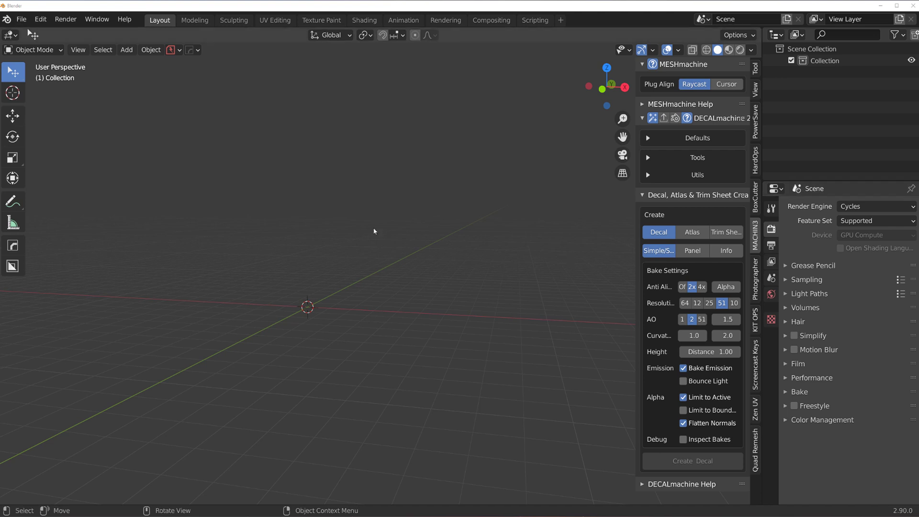
{"action": "key", "text": "d"}
{"action": "left_click", "coordinate": [206, 292]}
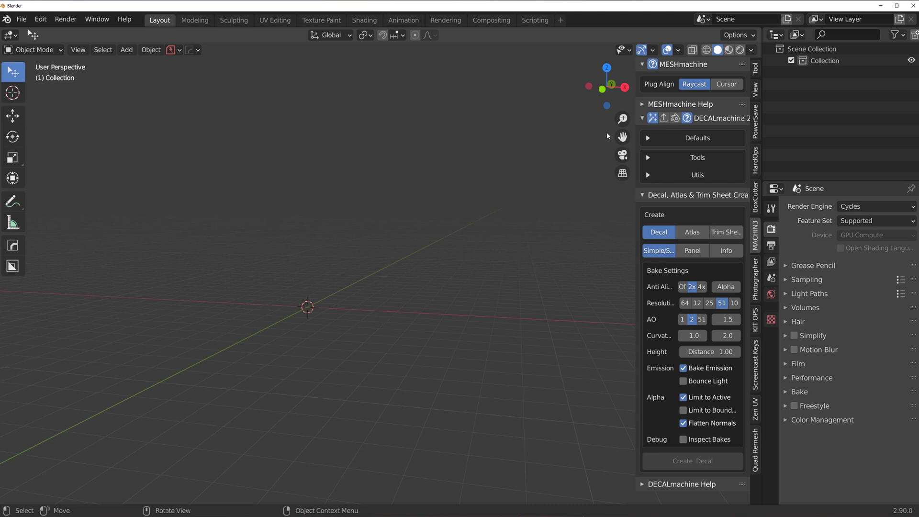
Switch to DECALmachine's Update Decals tools and open the Library folder browser
{"action": "left_click", "coordinate": [652, 117]}
{"action": "left_click", "coordinate": [674, 117]}
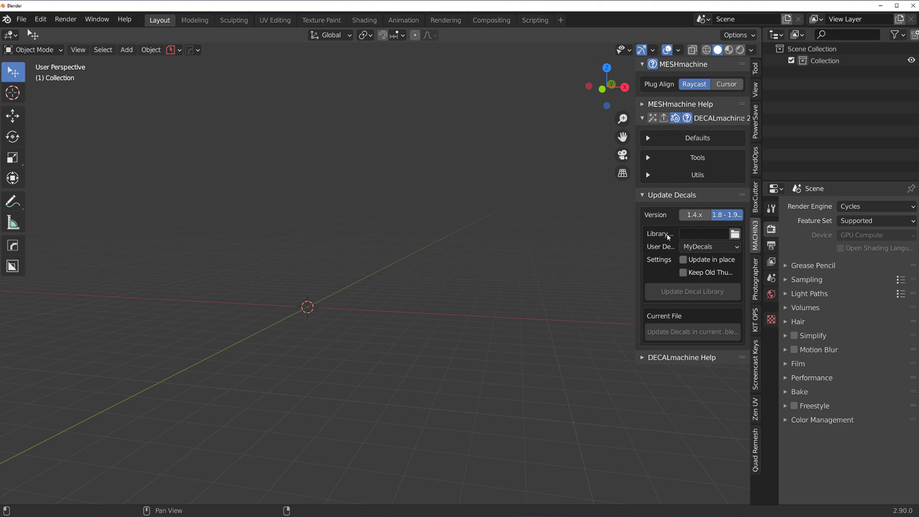
{"action": "left_click", "coordinate": [734, 235]}
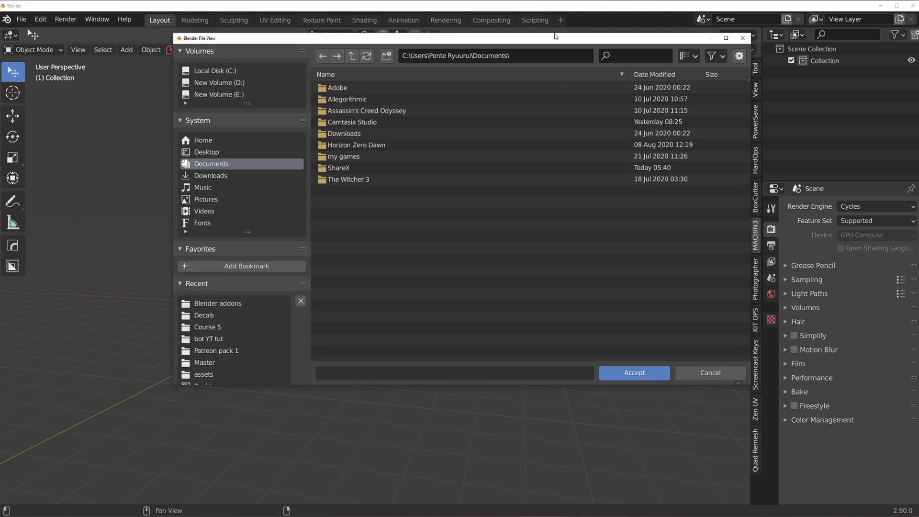
{"action": "left_click_drag", "start_coordinate": [542, 34], "coordinate": [406, 49]}
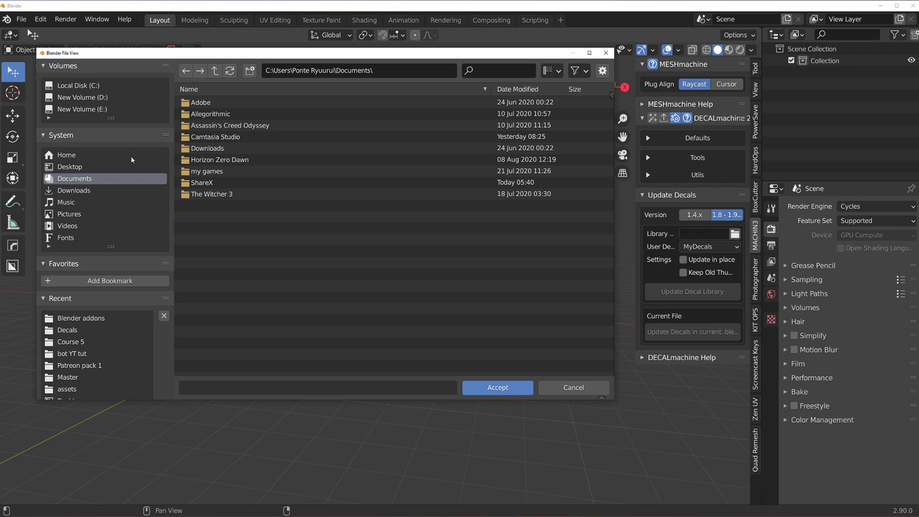
Browse Desktop > Blender > Blender addons > Decals and open 'free sci-fi decal pack'
{"action": "left_click", "coordinate": [71, 167]}
{"action": "double_click", "coordinate": [212, 116]}
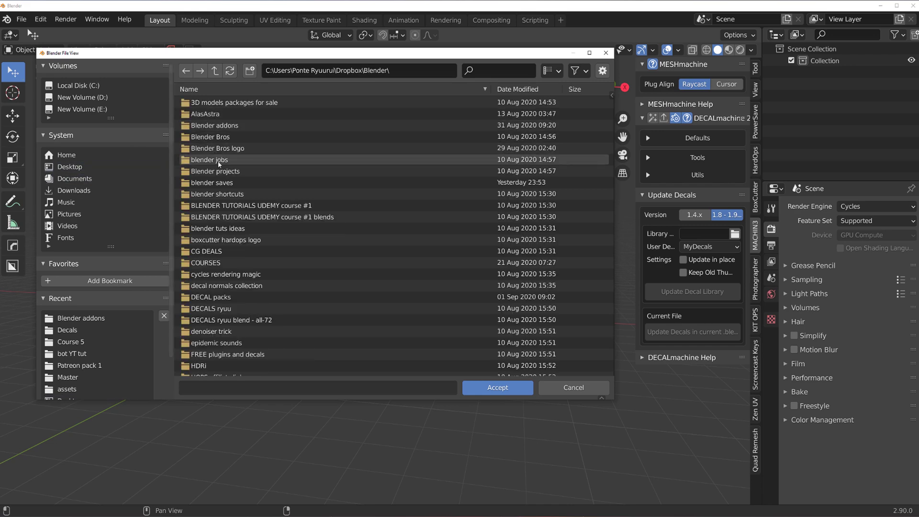
{"action": "double_click", "coordinate": [220, 124]}
{"action": "double_click", "coordinate": [211, 137]}
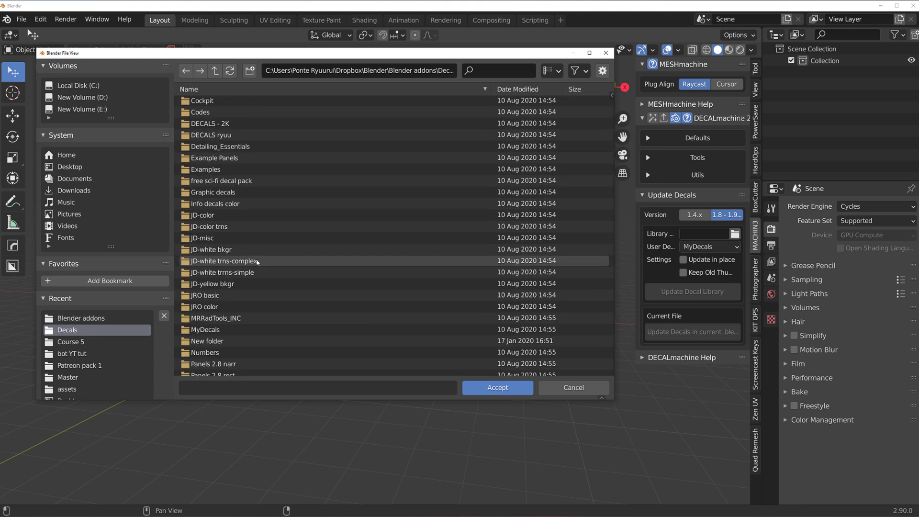
{"action": "scroll", "coordinate": [256, 275], "scroll_direction": "down", "scroll_amount": 5}
{"action": "scroll", "coordinate": [239, 282], "scroll_direction": "up", "scroll_amount": 4}
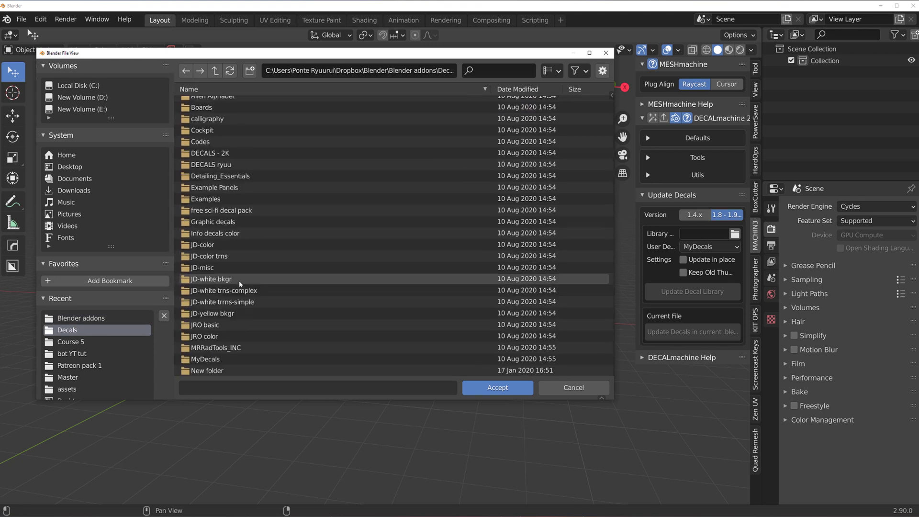
{"action": "left_click", "coordinate": [242, 210]}
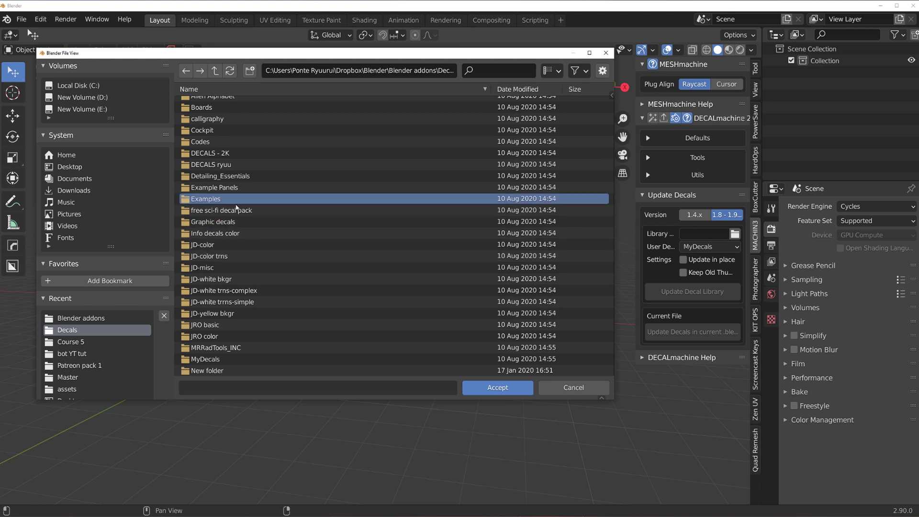
{"action": "left_click", "coordinate": [503, 388]}
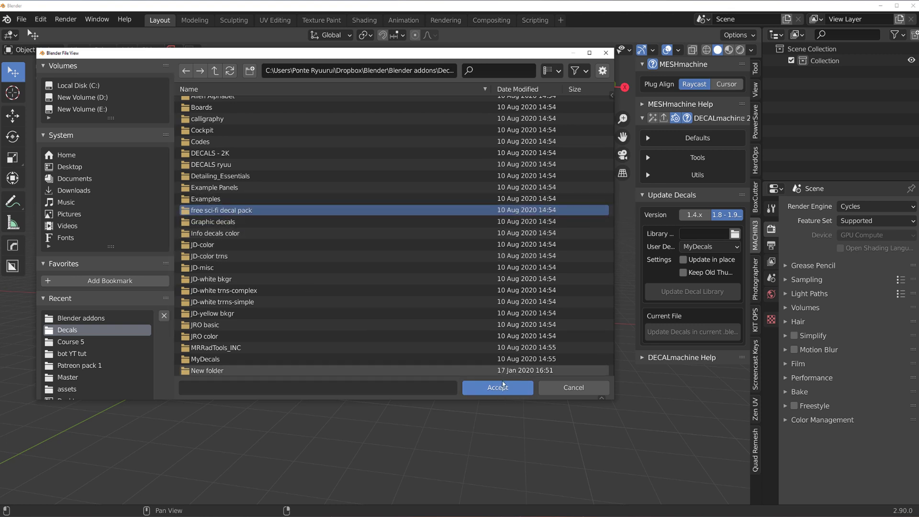
{"action": "left_click", "coordinate": [504, 390]}
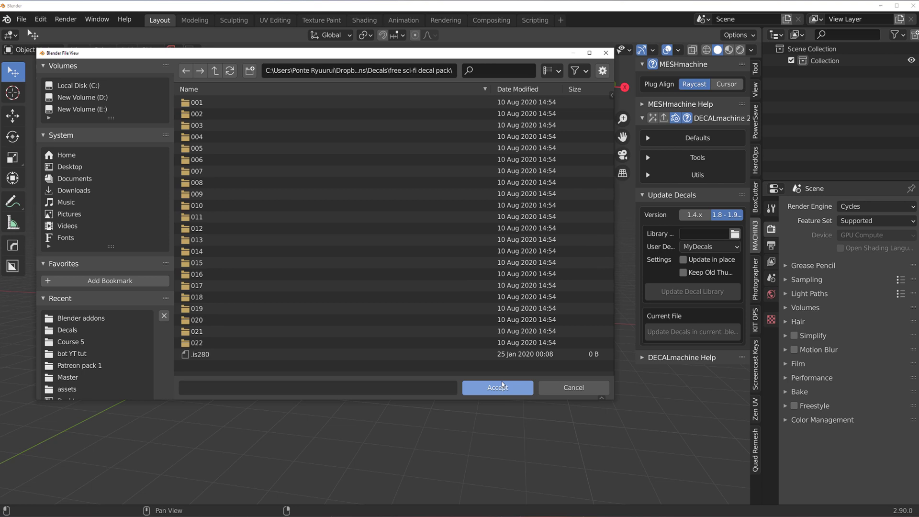
Accept the pack folder as the library path and reopen the enlarged DECALmachine preferences
{"action": "left_click", "coordinate": [497, 389]}
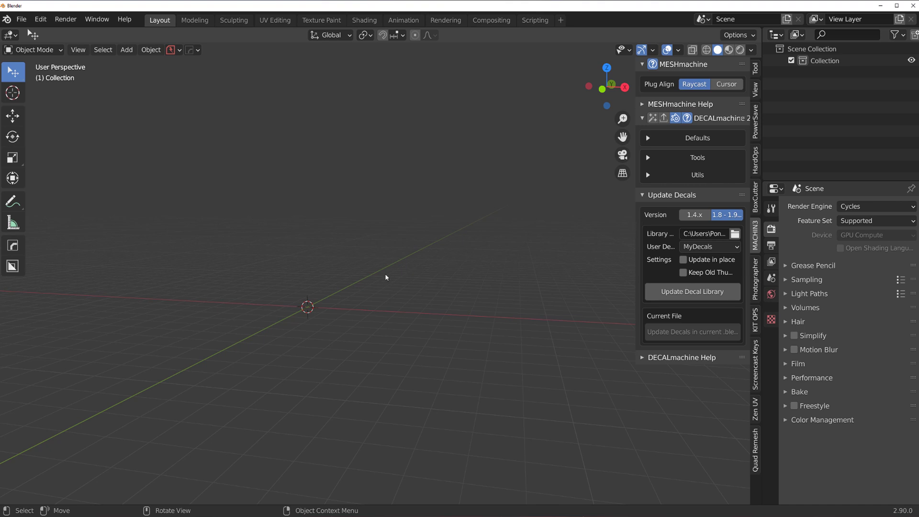
{"action": "left_click", "coordinate": [41, 19]}
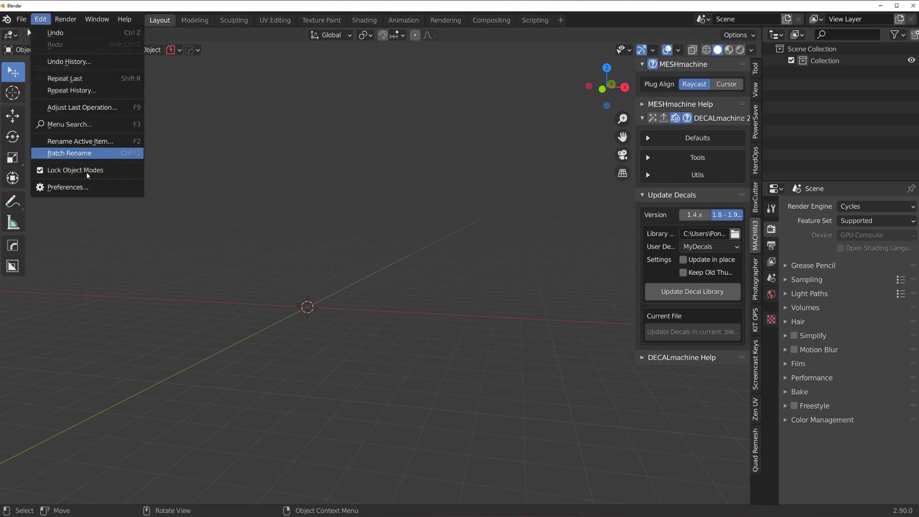
{"action": "left_click", "coordinate": [97, 192]}
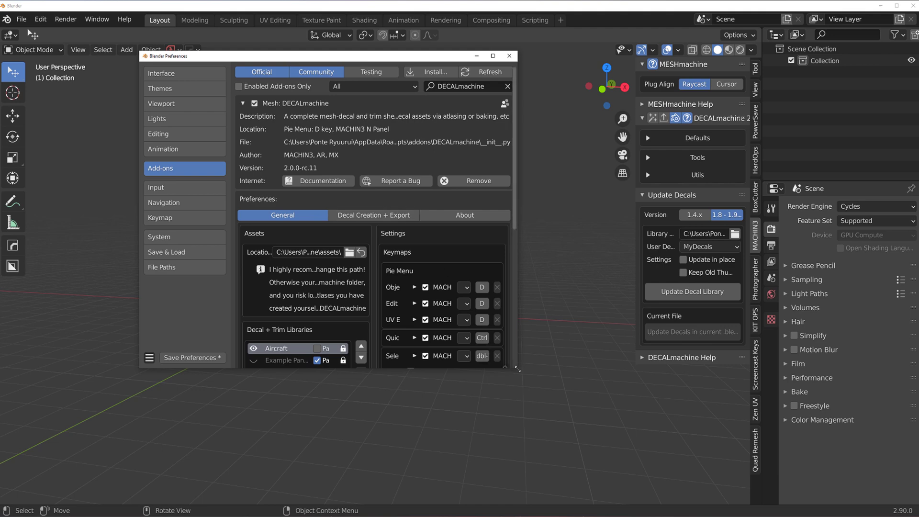
{"action": "left_click_drag", "start_coordinate": [517, 368], "coordinate": [752, 492]}
{"action": "scroll", "coordinate": [438, 225], "scroll_direction": "down", "scroll_amount": 5}
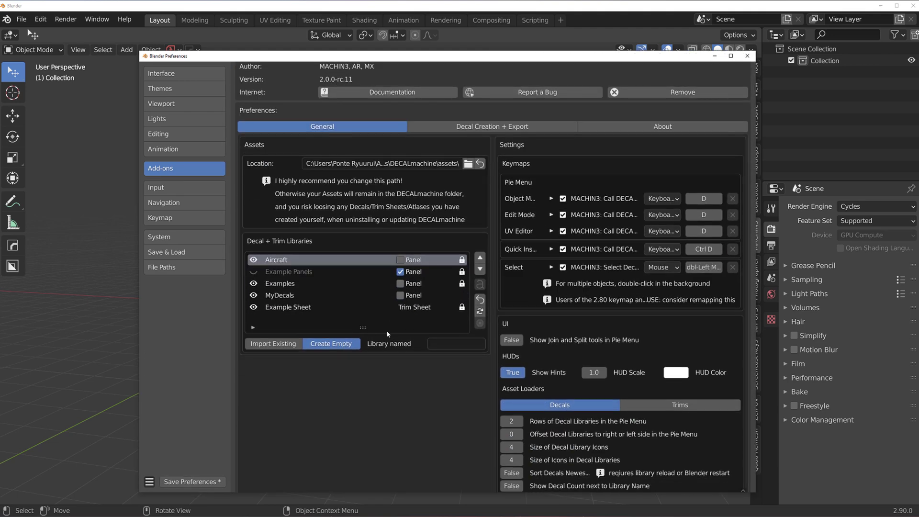
Create an empty decal library named '20 Frees' and save the preferences
{"action": "left_click", "coordinate": [461, 347]}
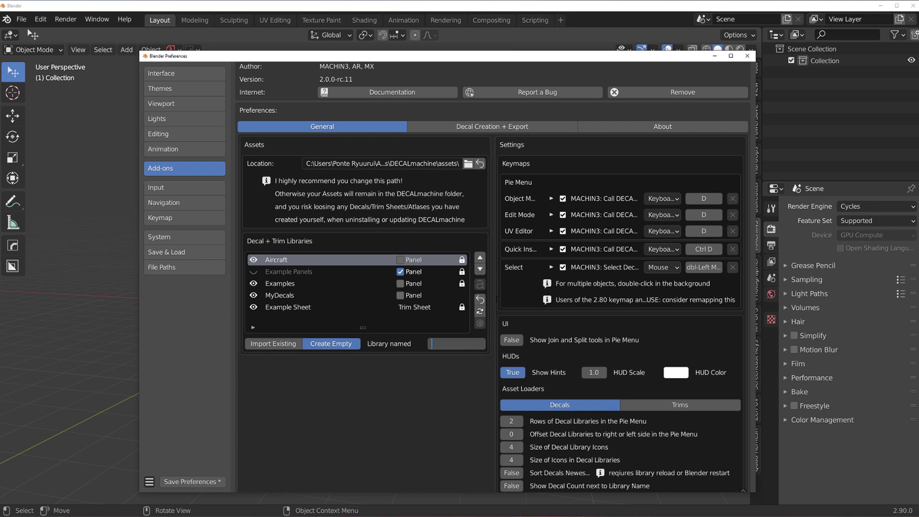
{"action": "type", "text": "20 Frees"}
{"action": "key", "text": "Return"}
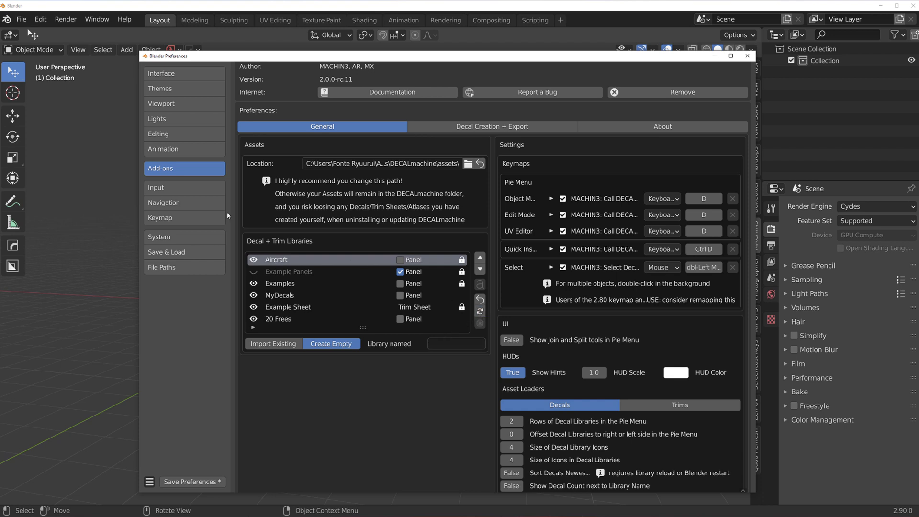
{"action": "left_click", "coordinate": [191, 481]}
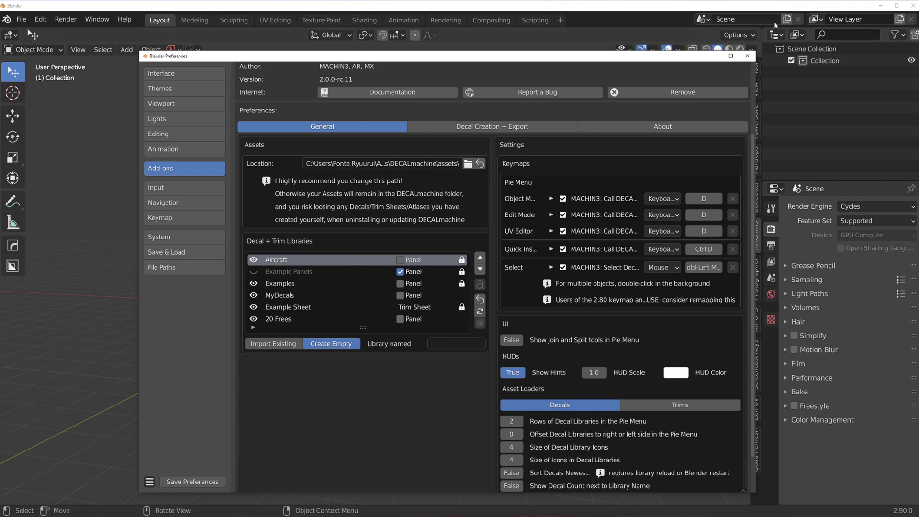
{"action": "left_click", "coordinate": [747, 55]}
Set User Decals to '20 Frees' and run Update Decal Library
{"action": "key", "text": "d"}
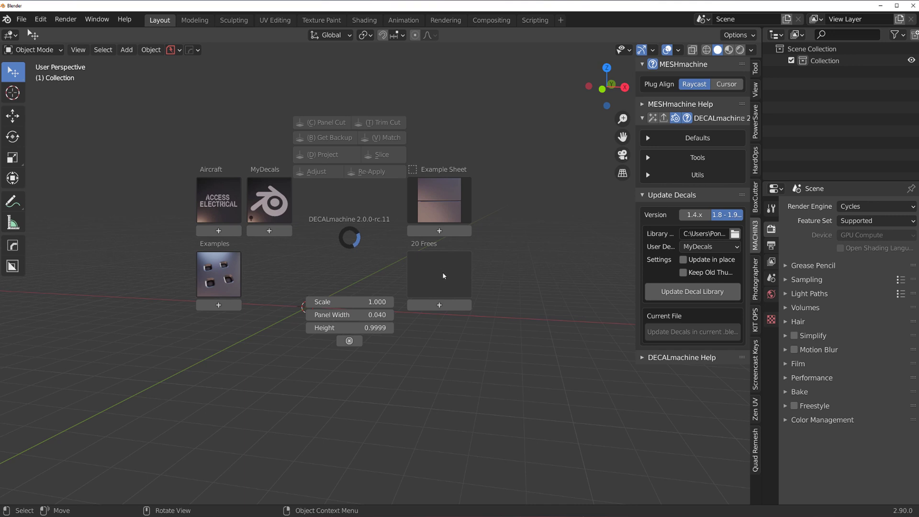
{"action": "key", "text": "Escape"}
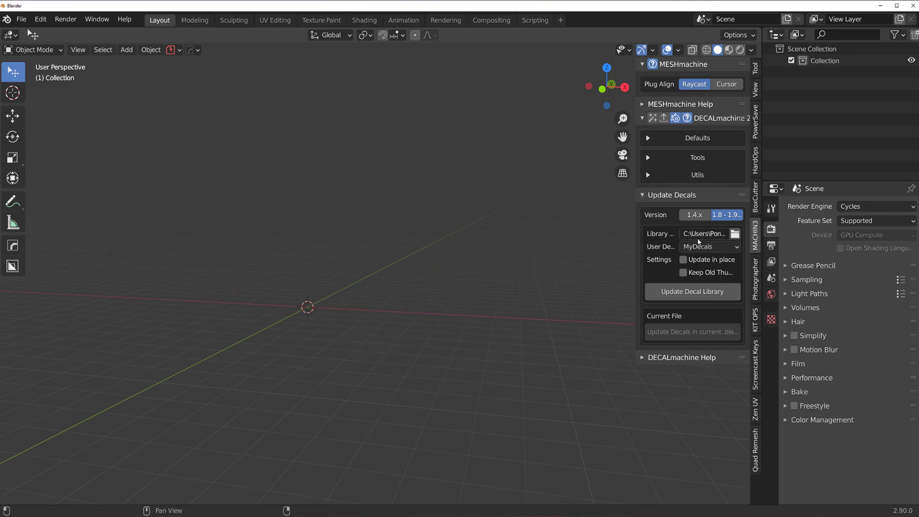
{"action": "left_click", "coordinate": [723, 247]}
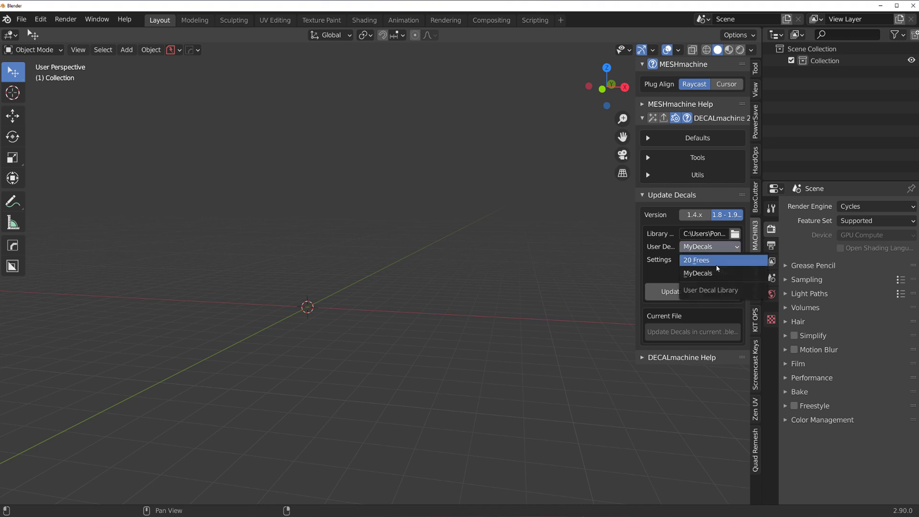
{"action": "left_click", "coordinate": [716, 263]}
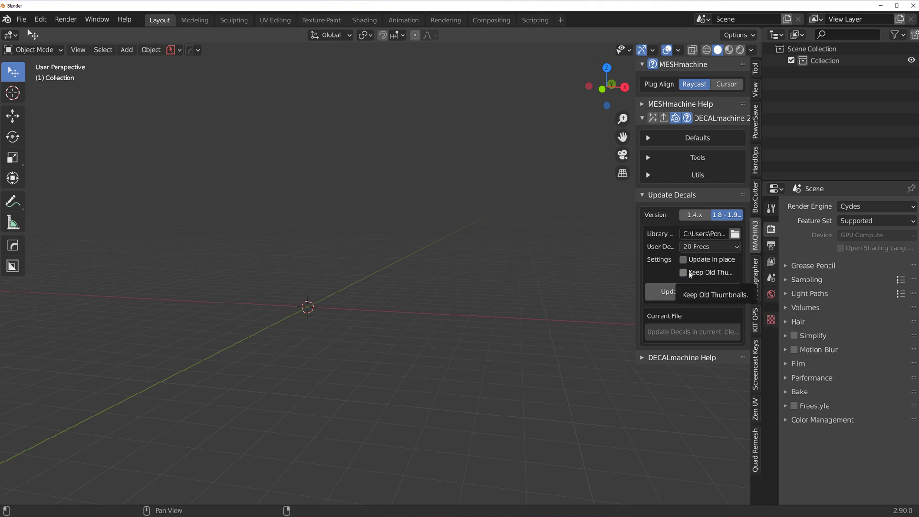
{"action": "left_click", "coordinate": [663, 291]}
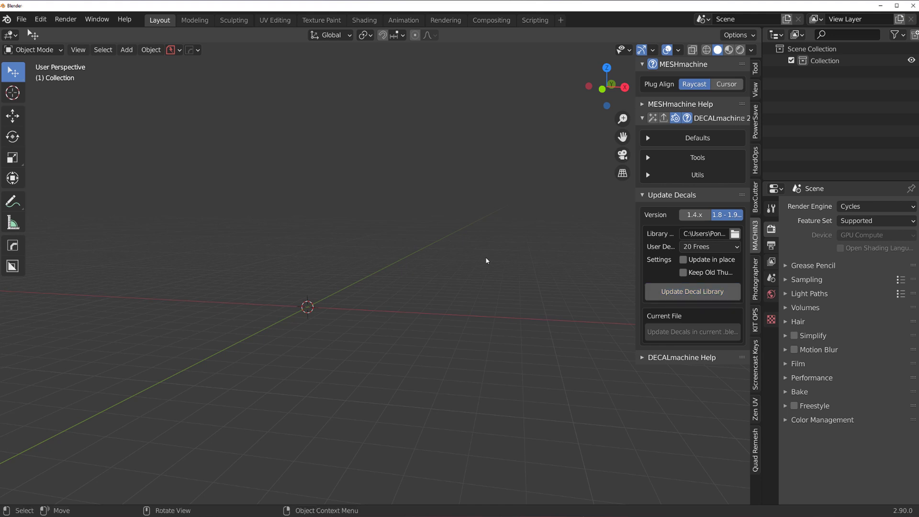
Preview the 22 converted decals in the 20 Frees library from the DECALmachine pie, then close it
{"action": "key", "text": "d"}
{"action": "left_click", "coordinate": [423, 277]}
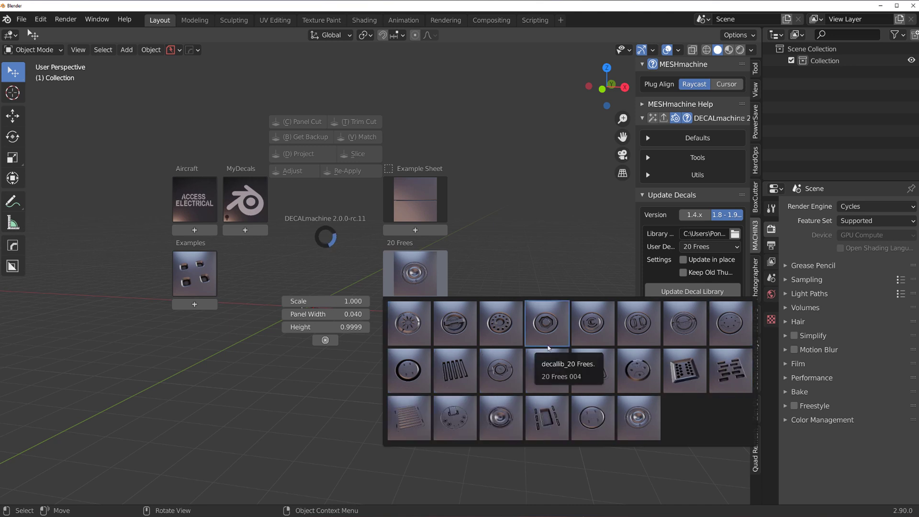
{"action": "key", "text": "Escape"}
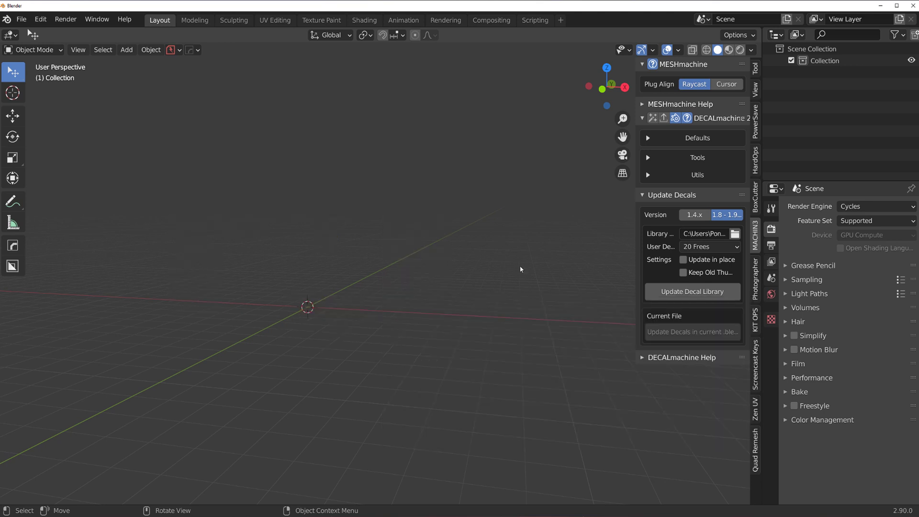